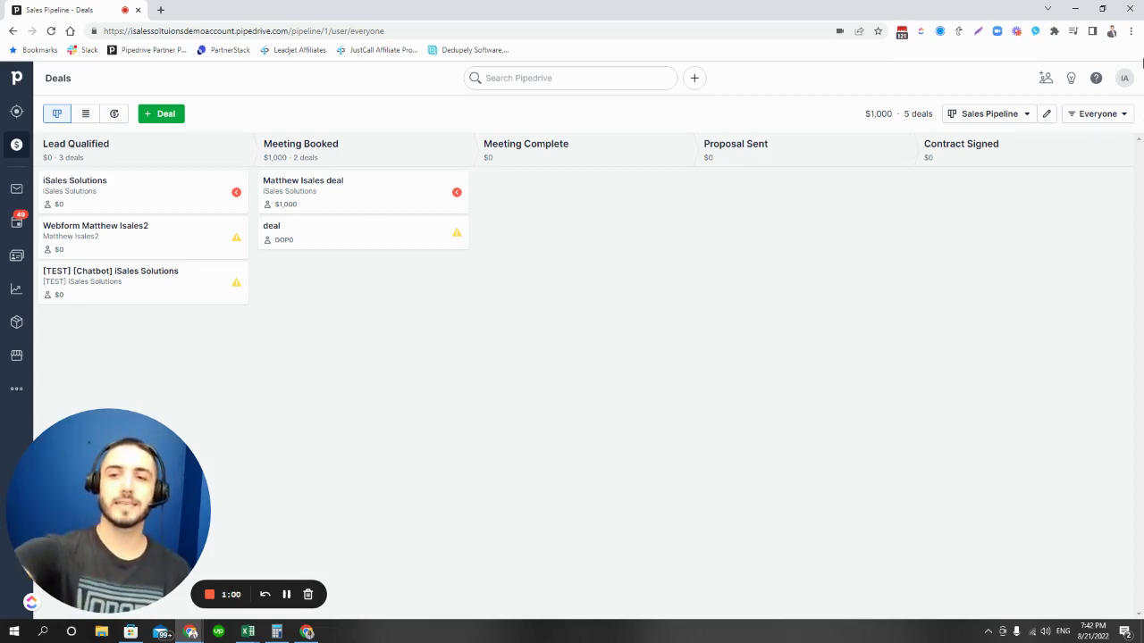
Go to Company settings and open Manage users, showing the three active users and their access rights
click(1124, 77)
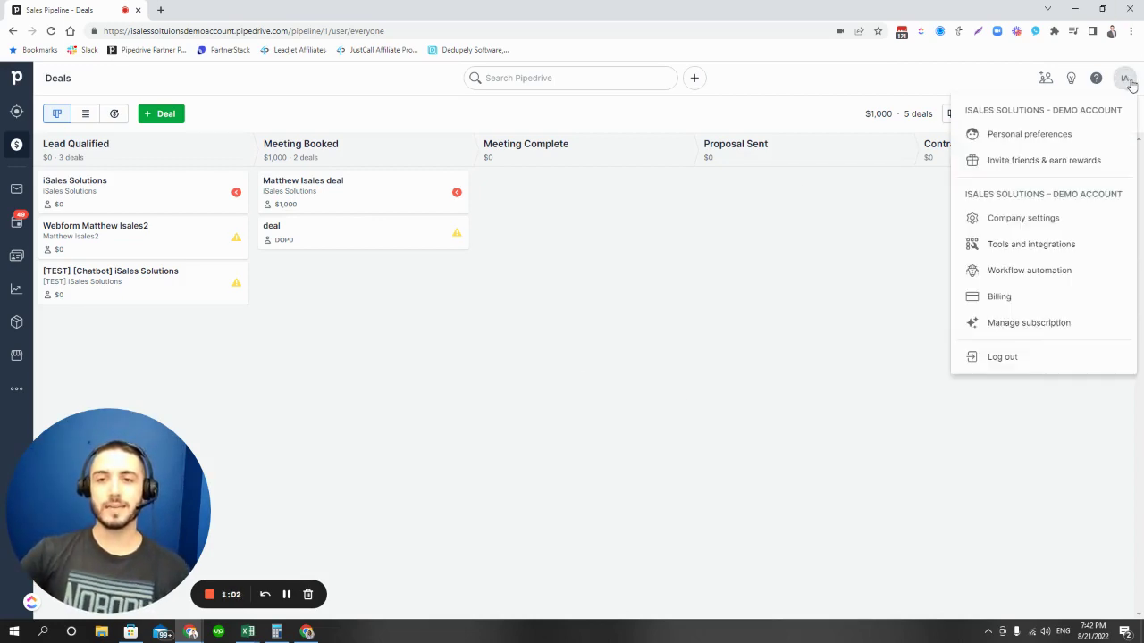
click(1063, 221)
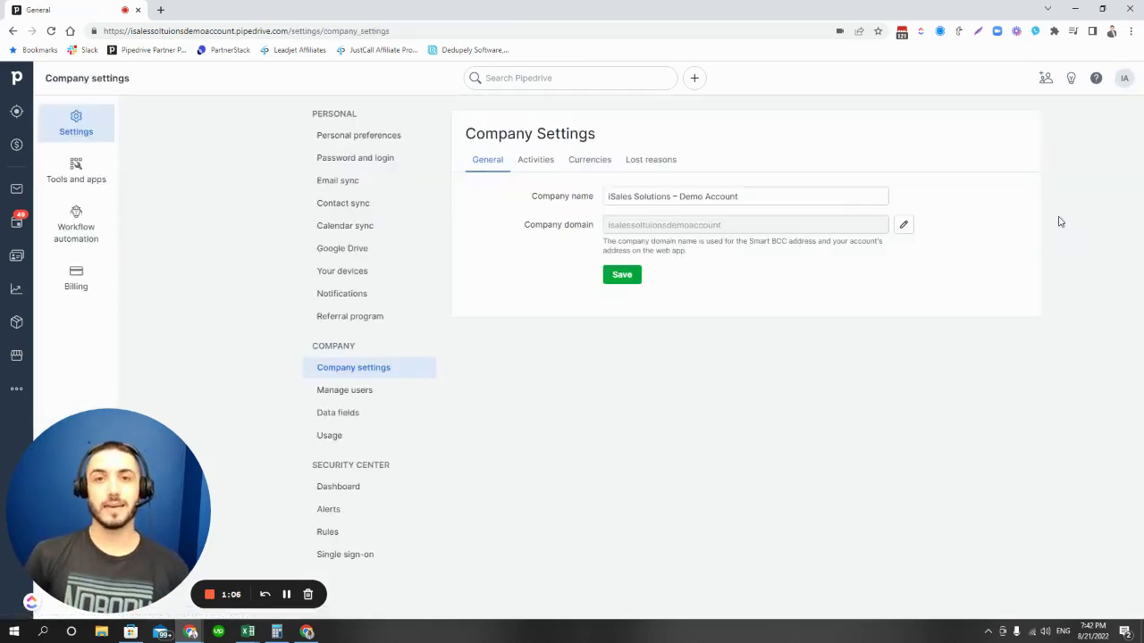
click(1124, 78)
click(1039, 475)
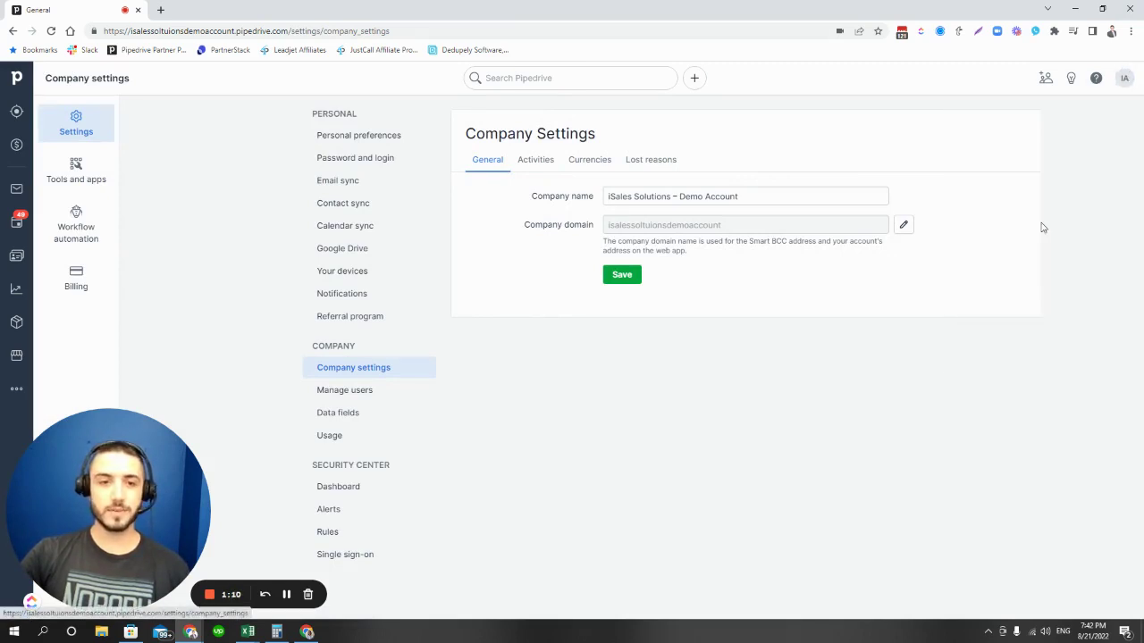
click(362, 399)
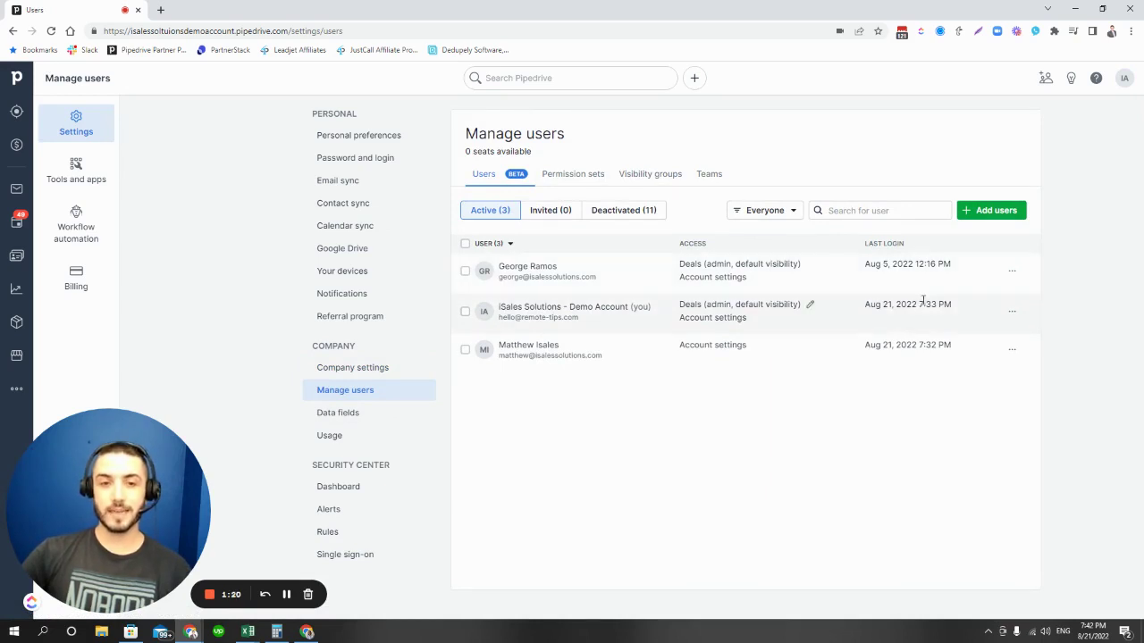
Update the third user's access to Account settings only, with Deals access switched off
click(811, 308)
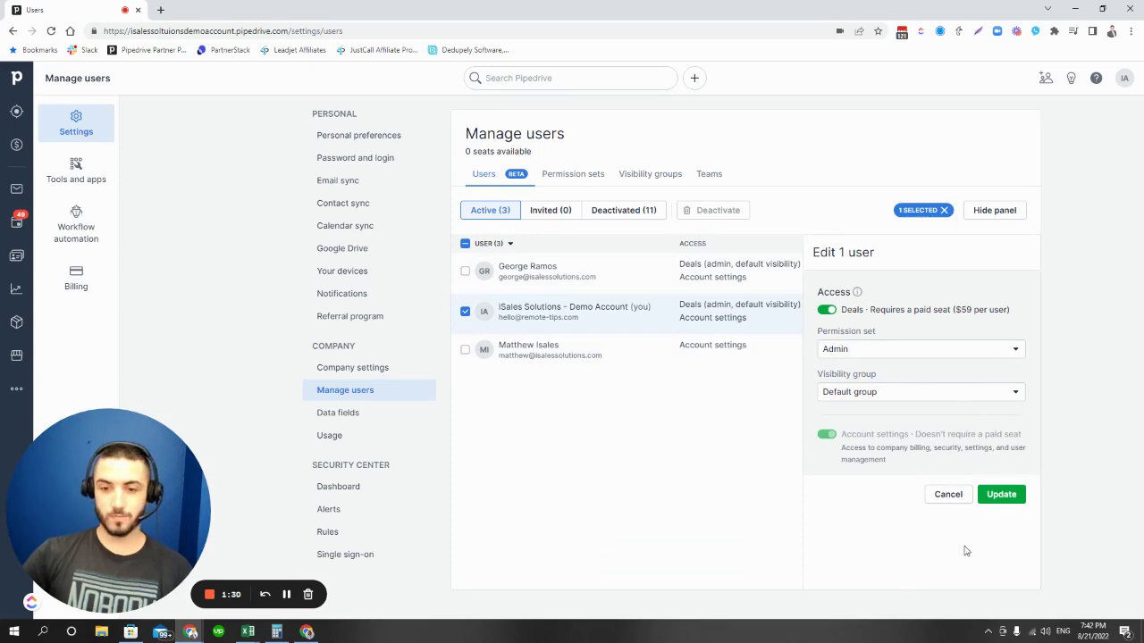
click(948, 497)
click(1012, 353)
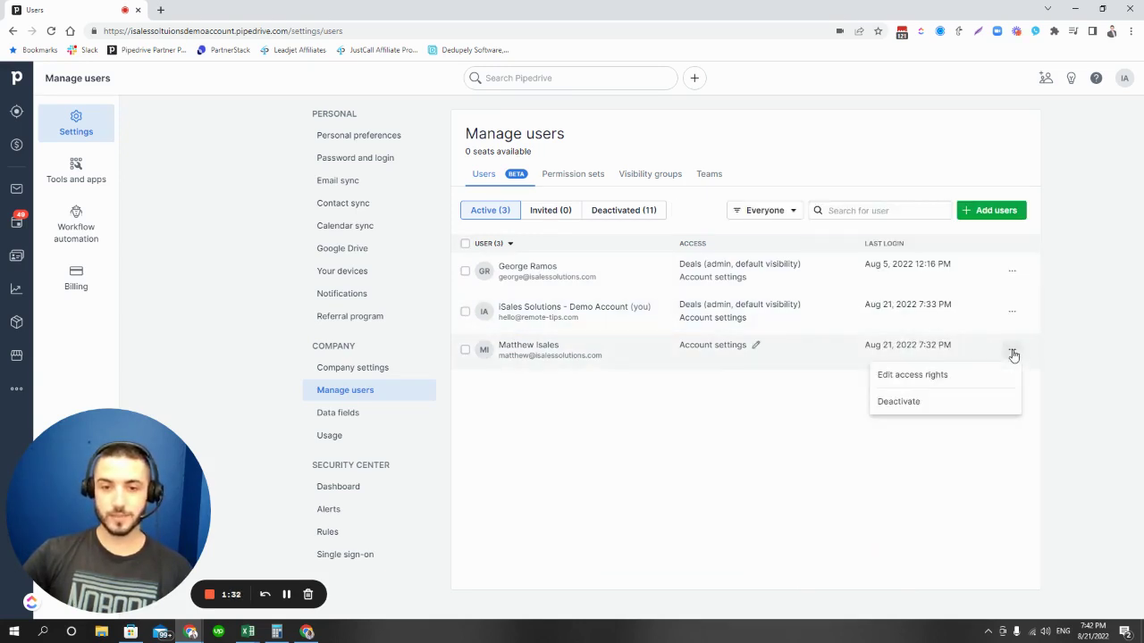
click(936, 379)
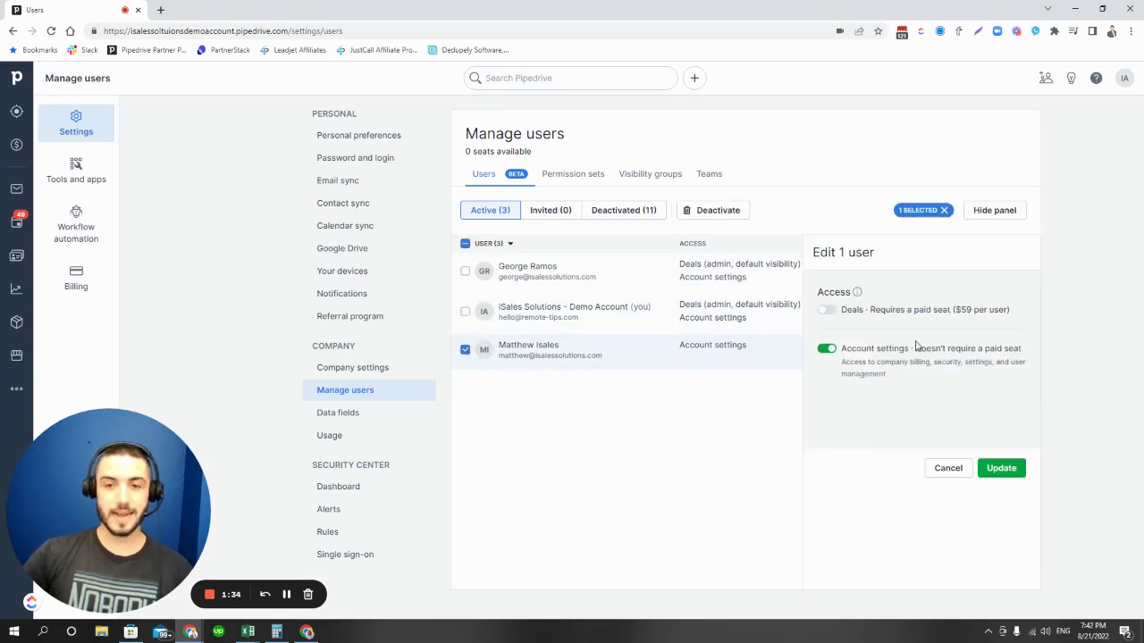
click(826, 309)
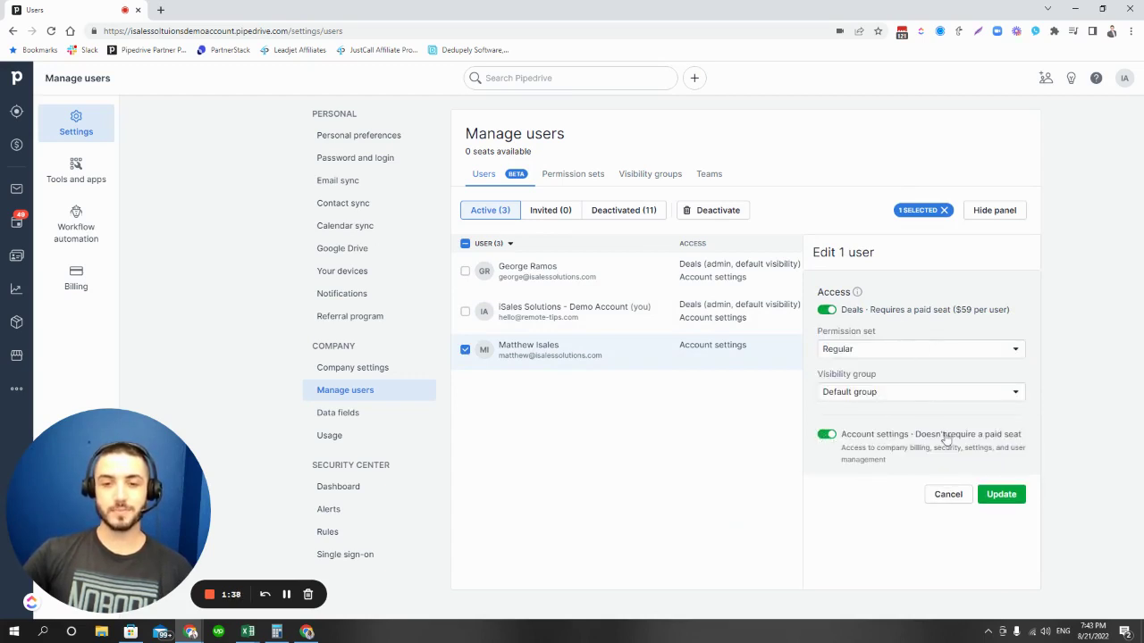
click(882, 350)
click(877, 403)
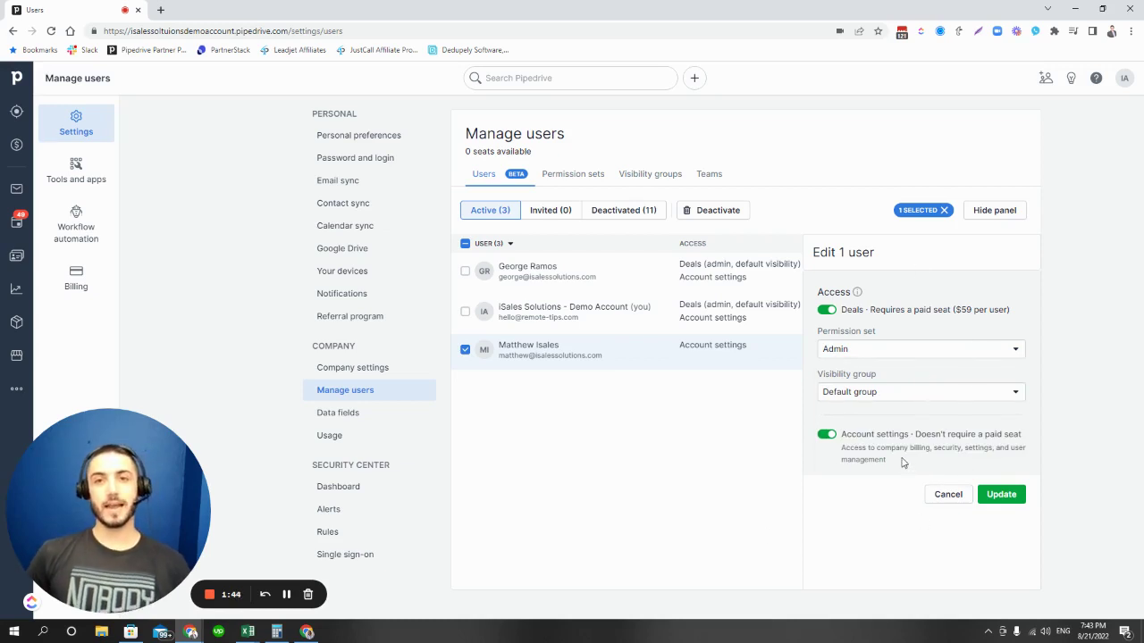
click(828, 311)
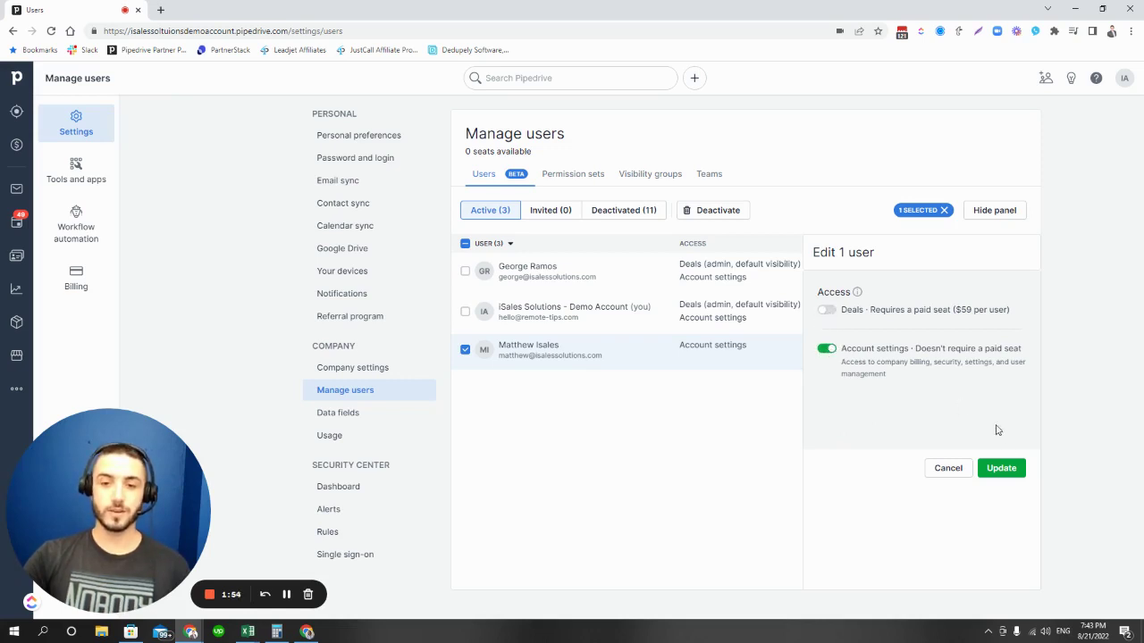
click(1001, 468)
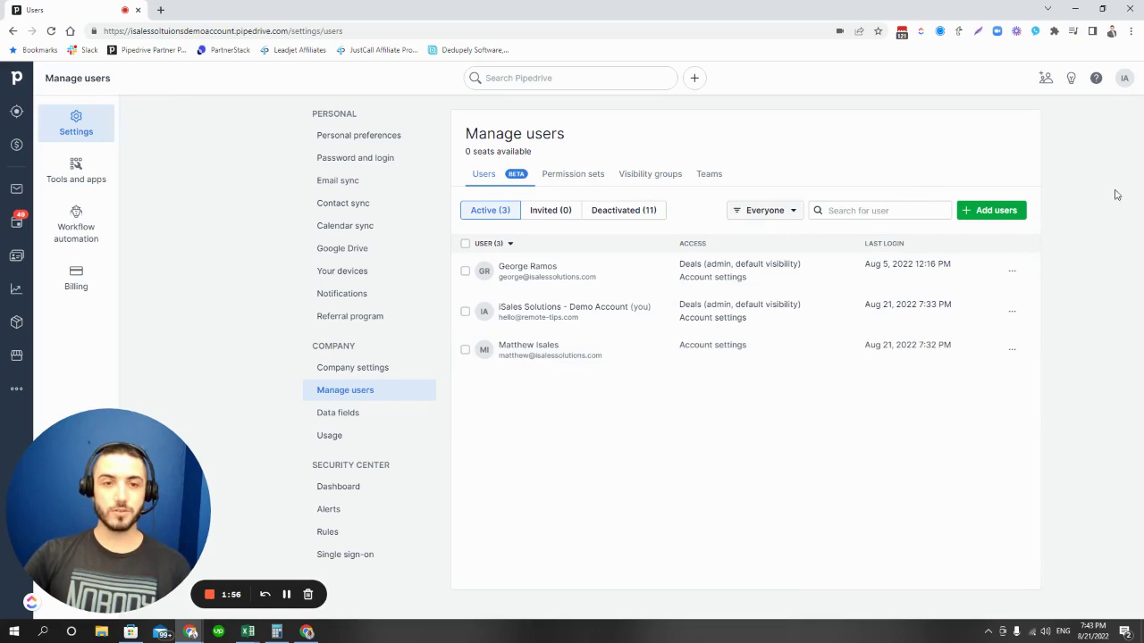
click(992, 210)
click(551, 231)
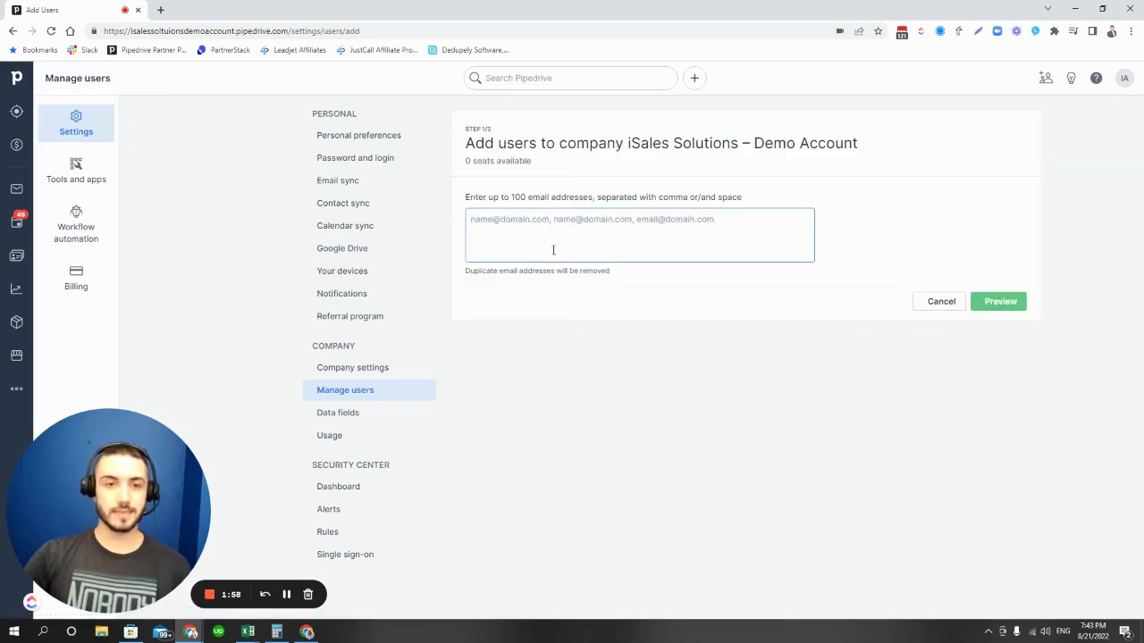
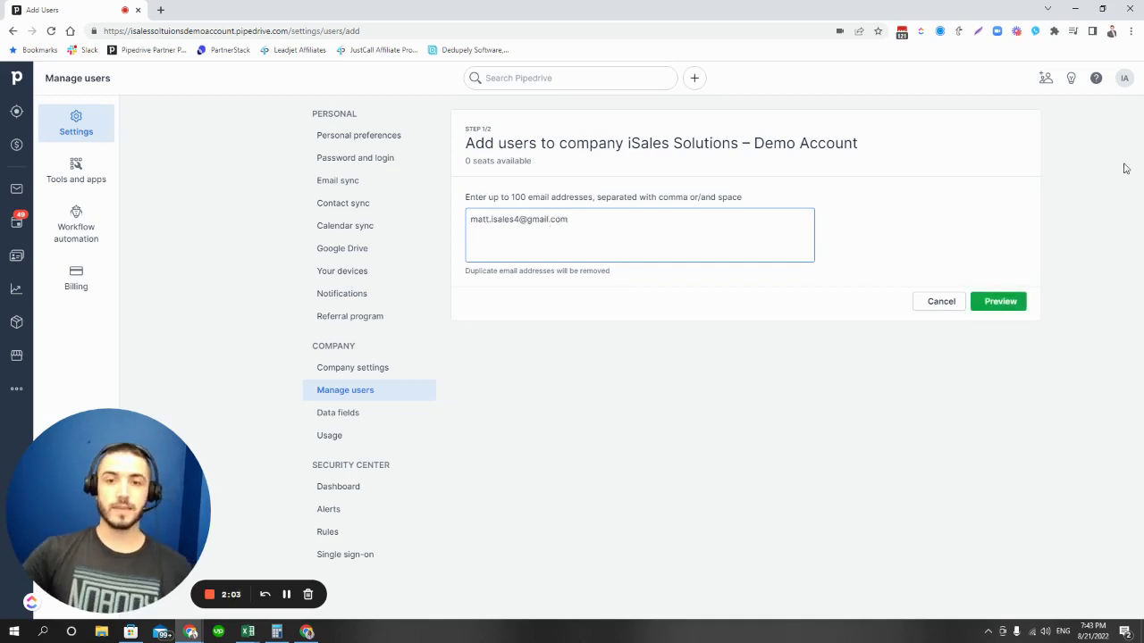
click(999, 301)
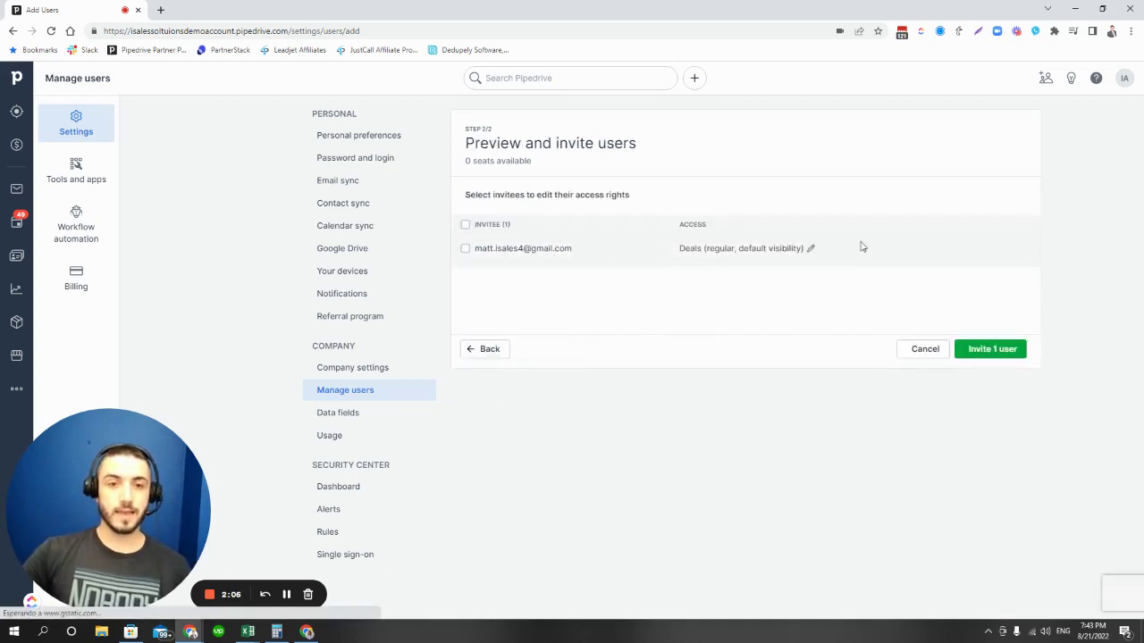
click(810, 251)
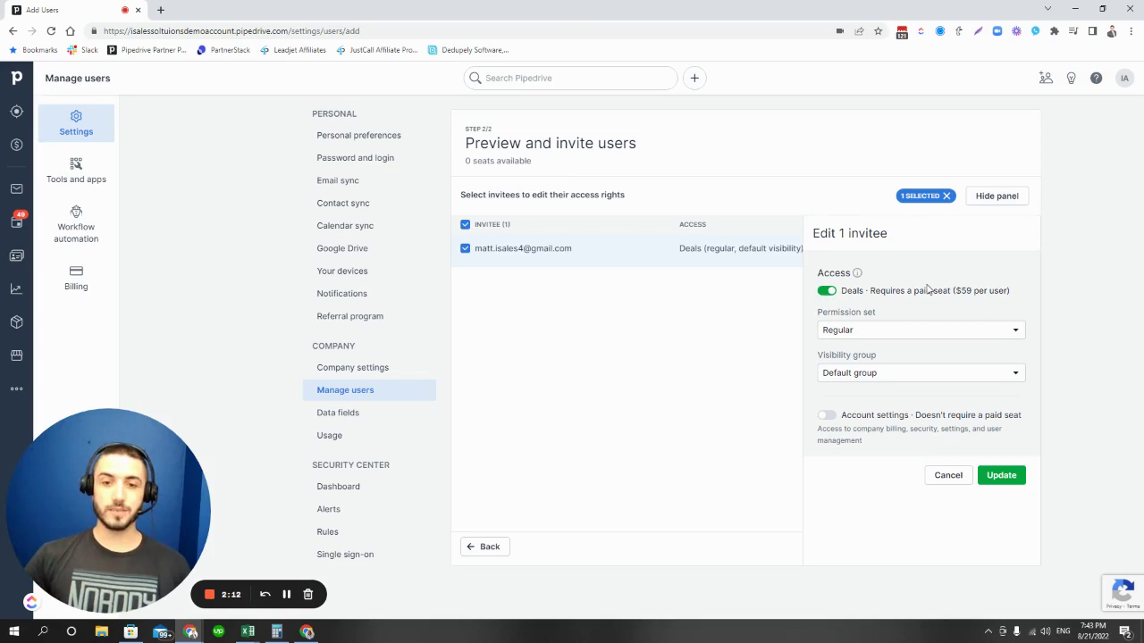
click(826, 416)
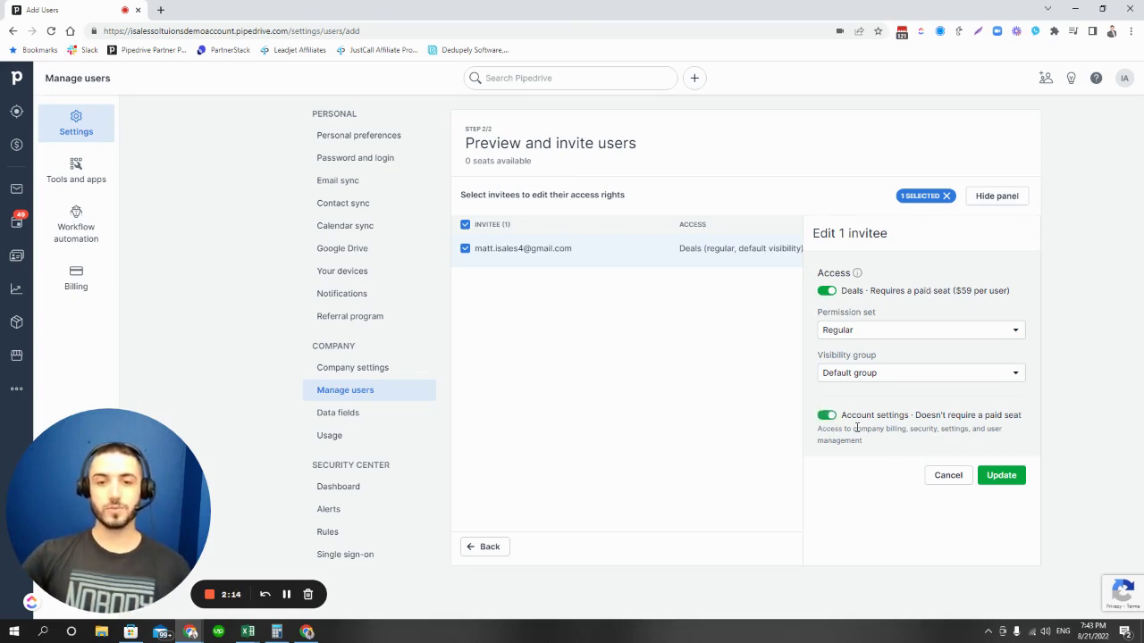
click(827, 292)
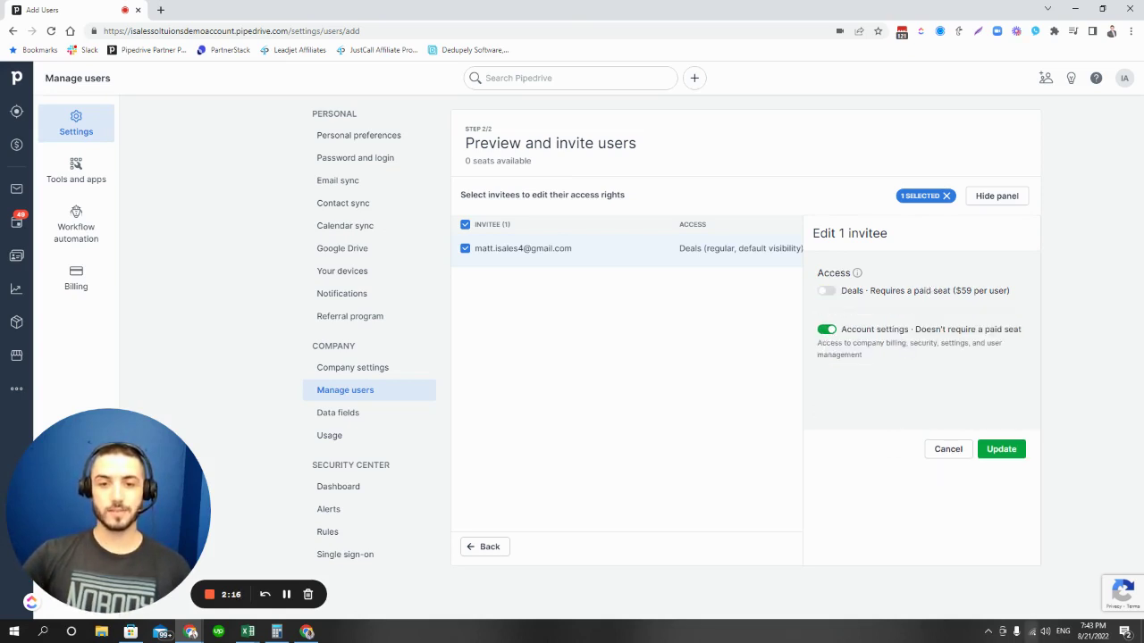
click(948, 449)
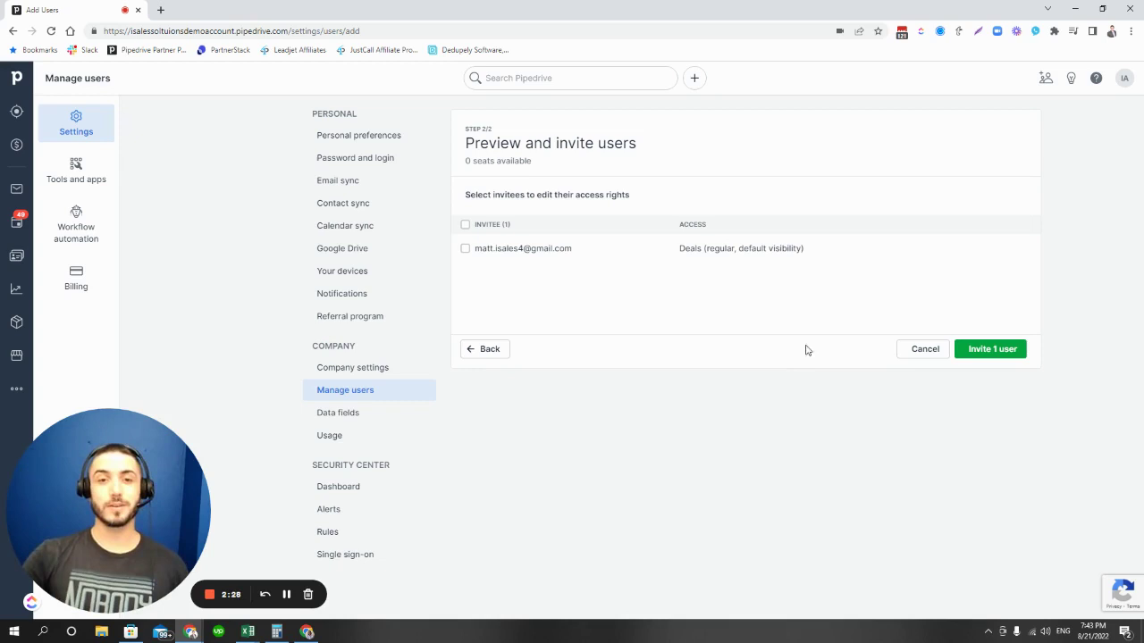
click(491, 349)
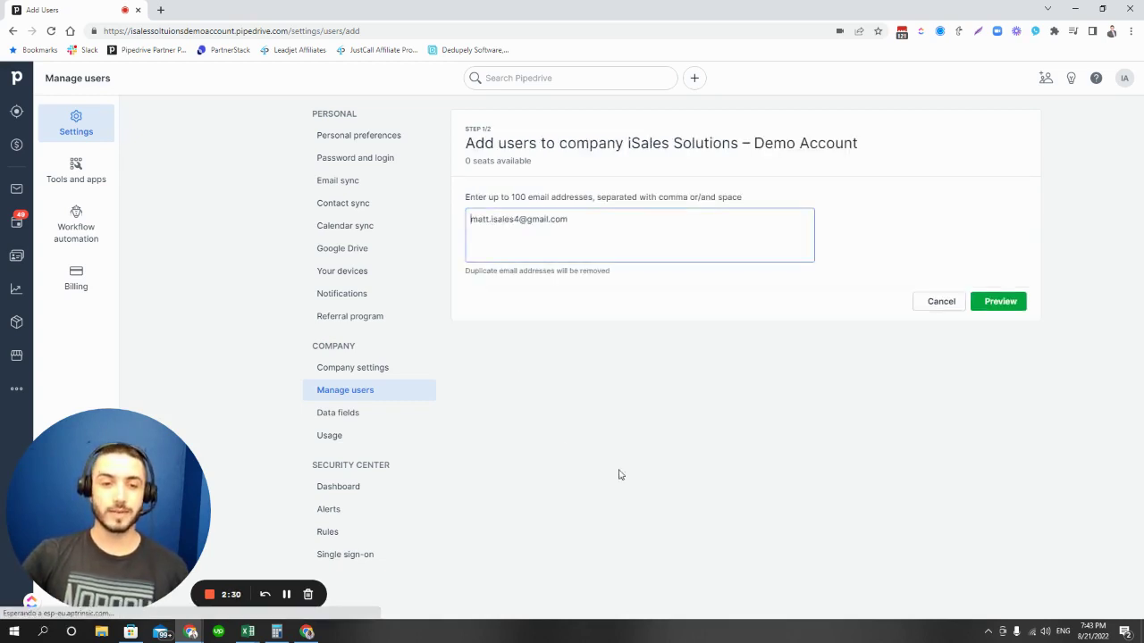
click(939, 303)
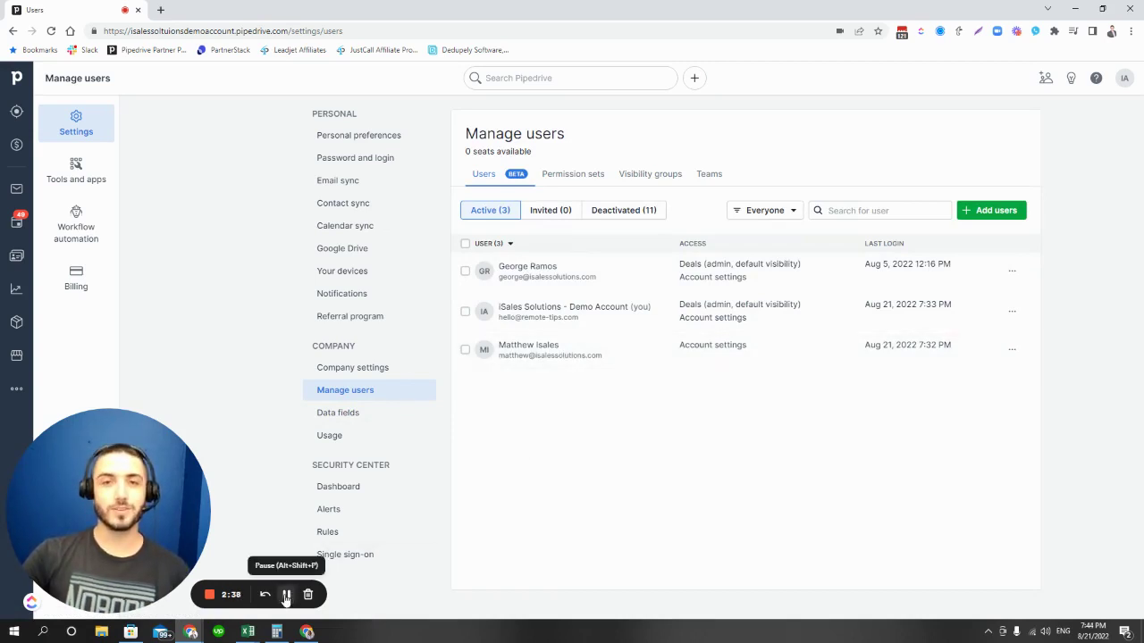
As the account-settings-only user, show the profile menu's limited options on Manage users
click(286, 596)
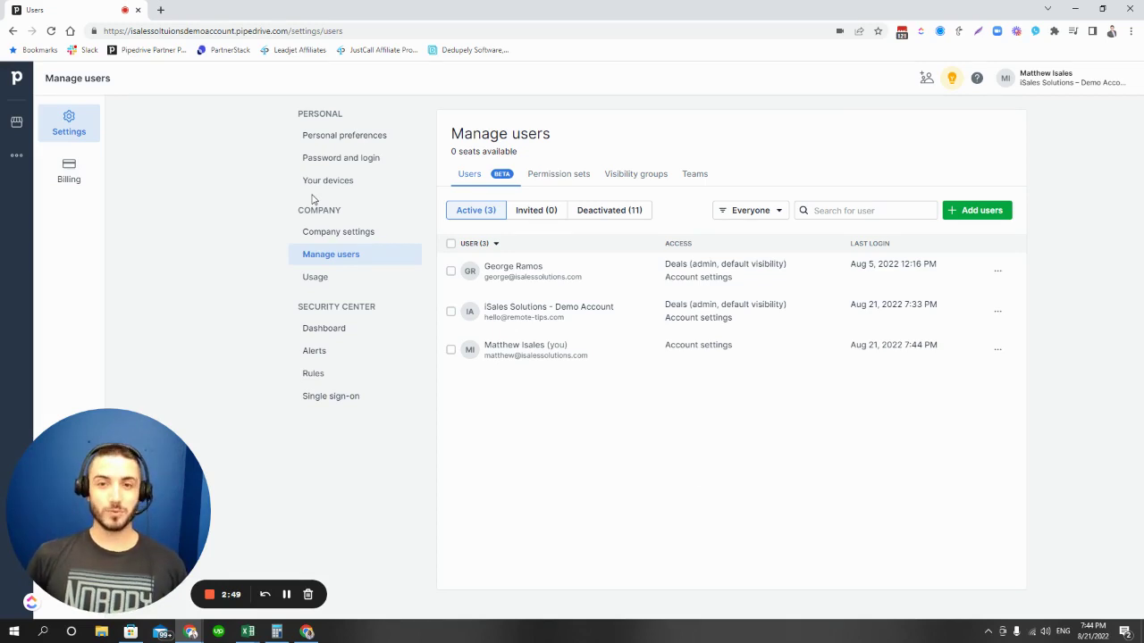
click(1067, 82)
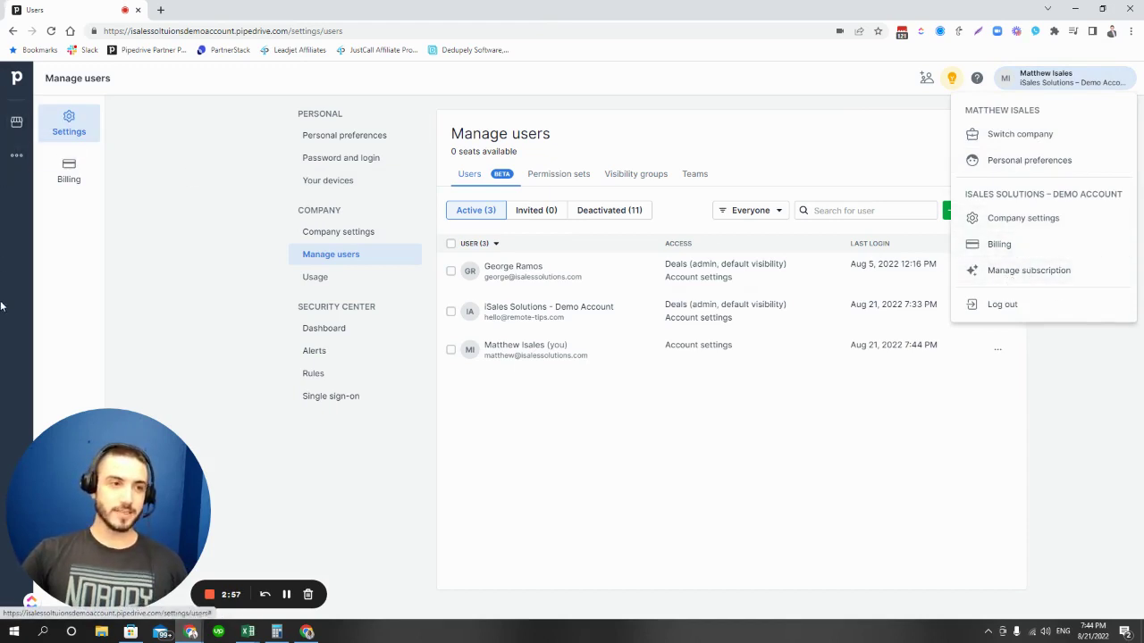
drag(108, 483, 1037, 483)
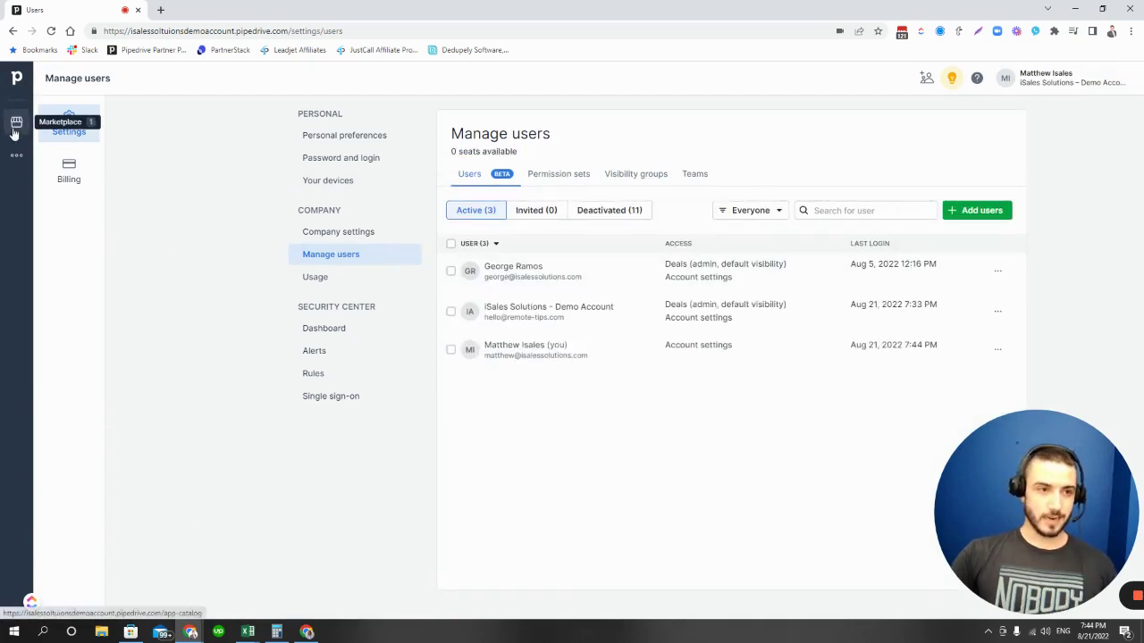
click(18, 157)
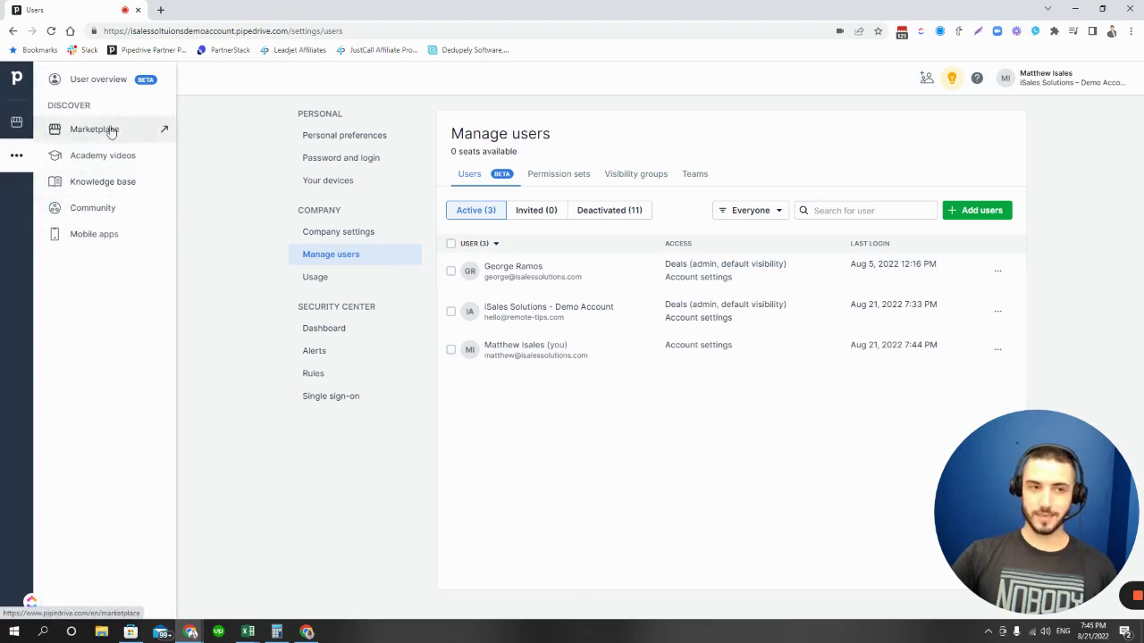
click(219, 172)
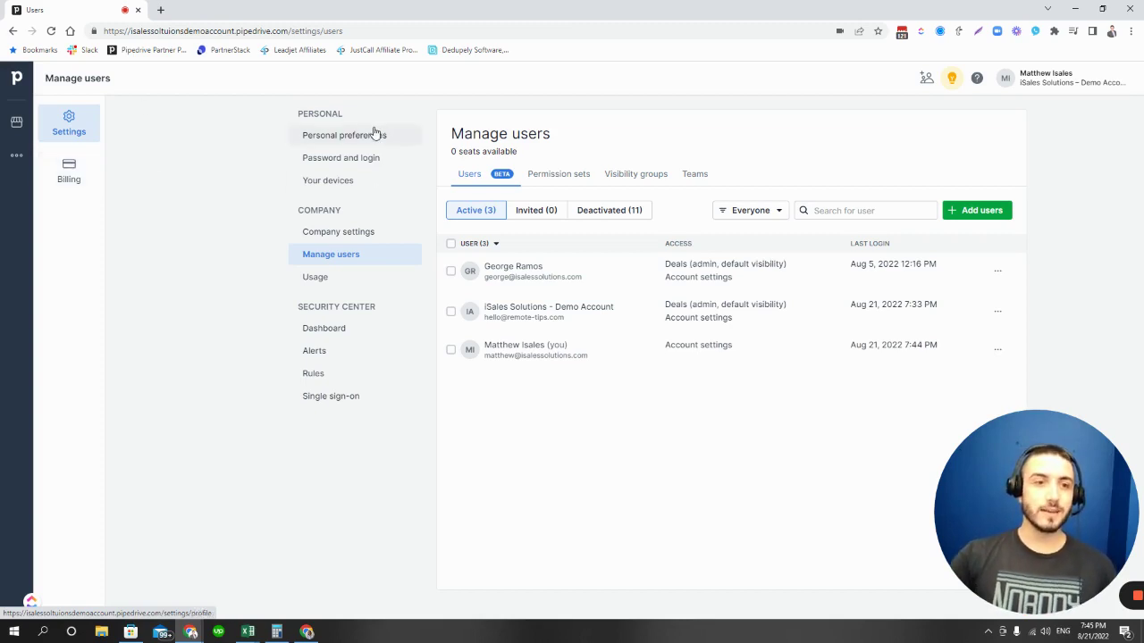
click(382, 235)
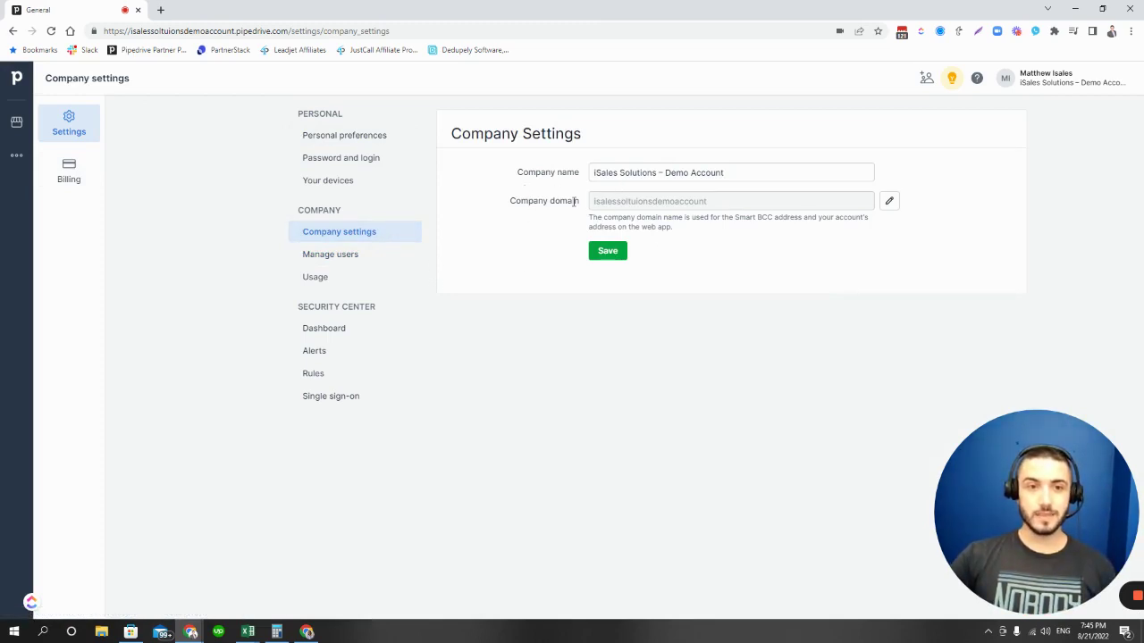
click(312, 254)
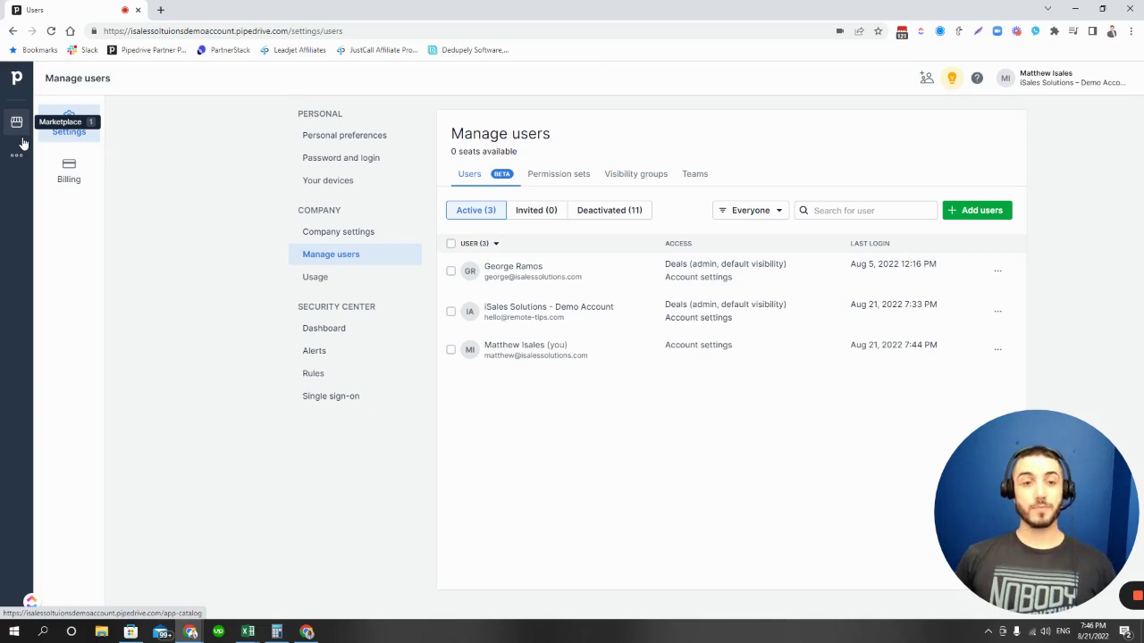
Open the Edit 1 user panel for your own row, showing Deals off and Account settings on
click(742, 346)
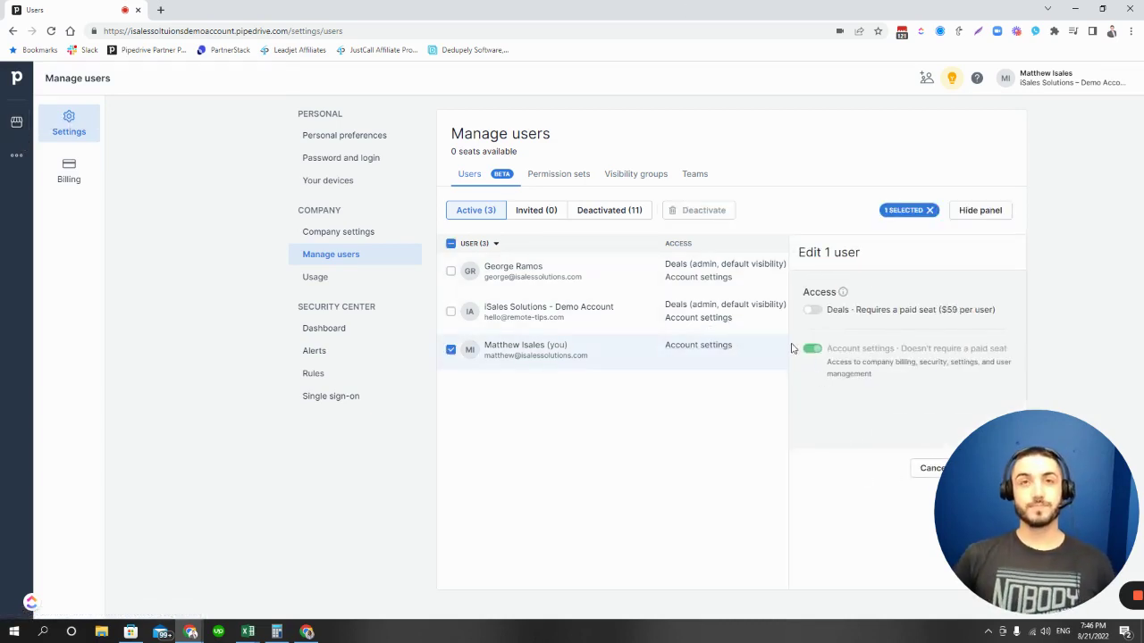